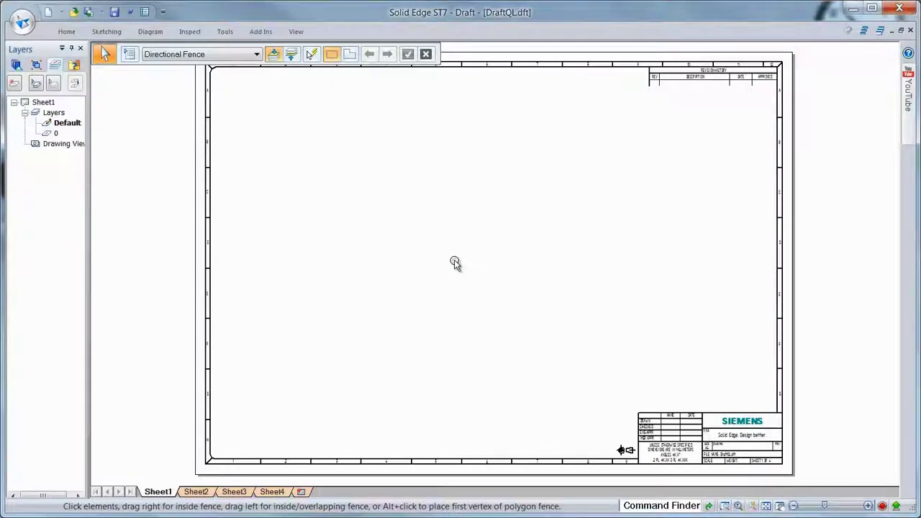
# - Place a main view and a projected circular view of the DELTA Machined accessory drive cover
pyautogui.rightClick(452, 243)
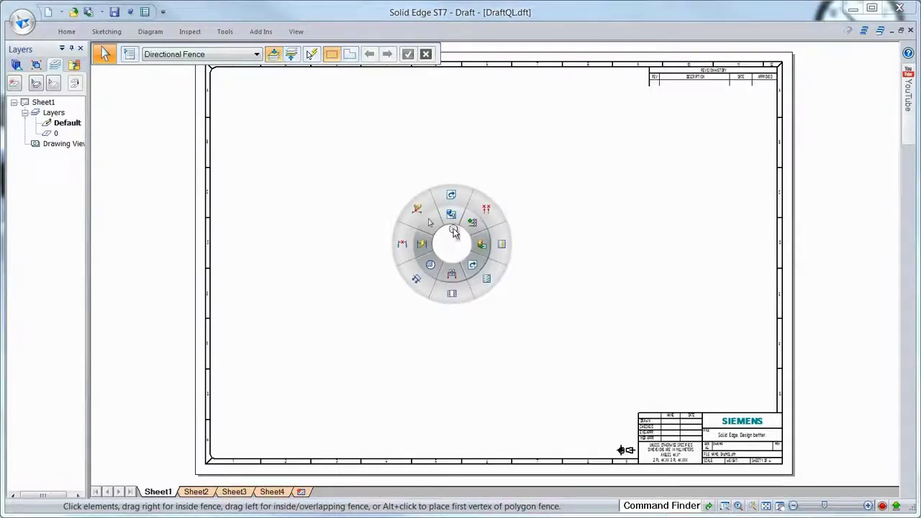
pyautogui.click(452, 220)
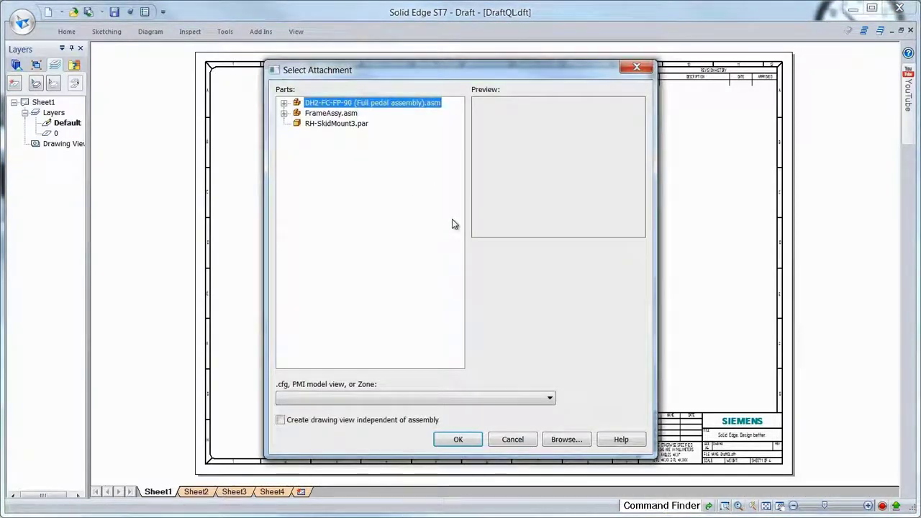
pyautogui.click(561, 440)
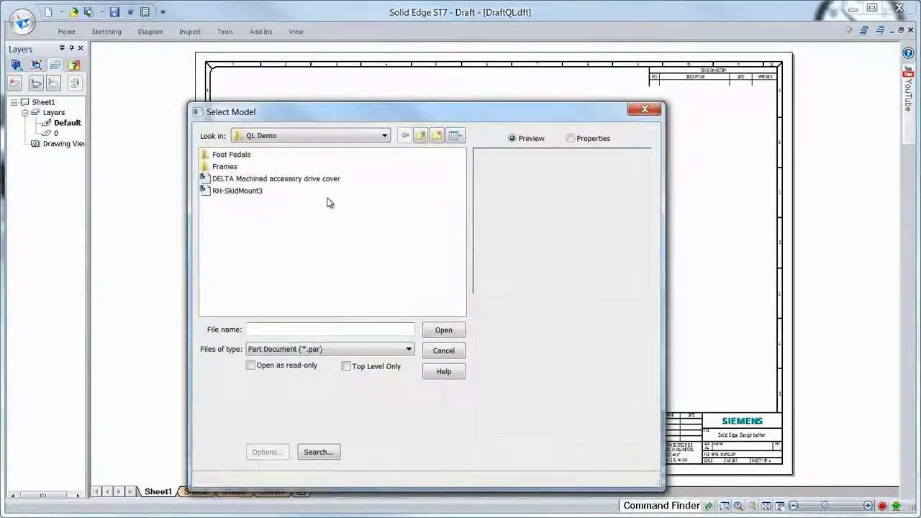
pyautogui.click(332, 180)
pyautogui.click(443, 331)
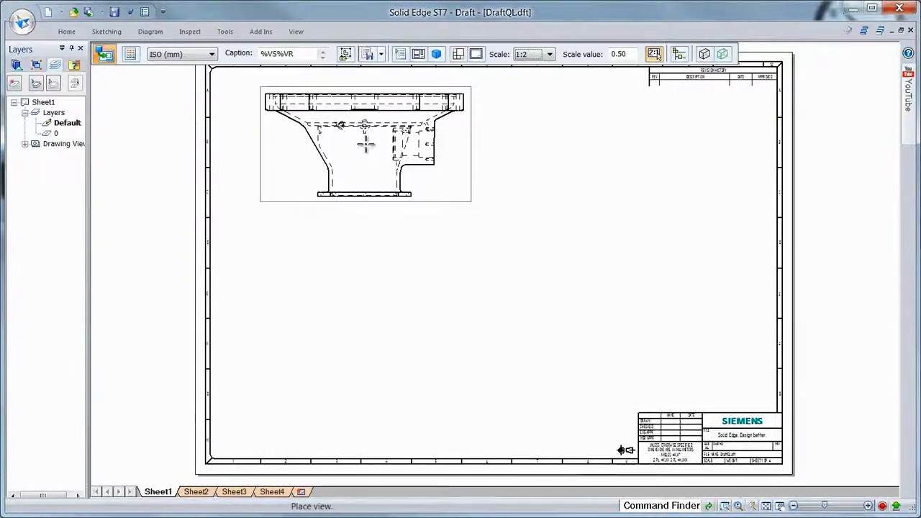
pyautogui.click(365, 143)
pyautogui.click(375, 332)
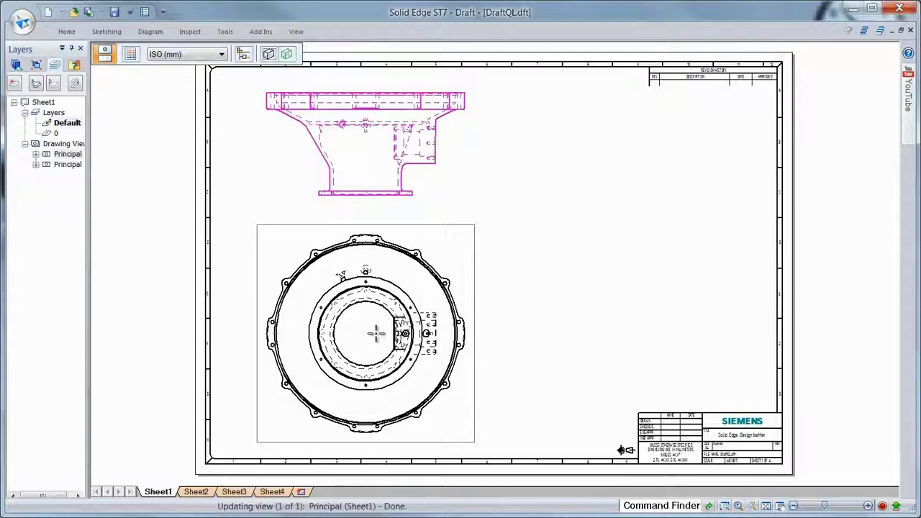
# - Make the pictorial view shaded and move it to the sheet's top right
pyautogui.click(268, 54)
pyautogui.click(292, 86)
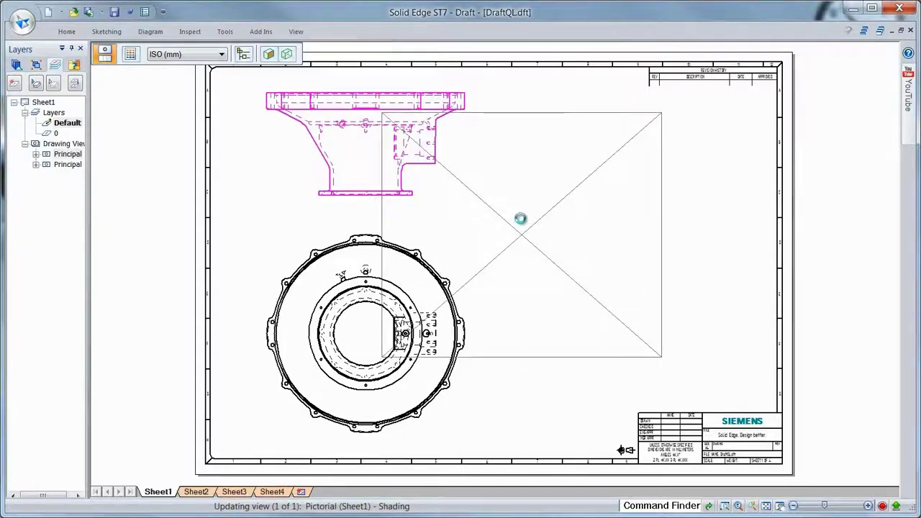
pyautogui.moveTo(560, 255); pyautogui.dragTo(712, 208)
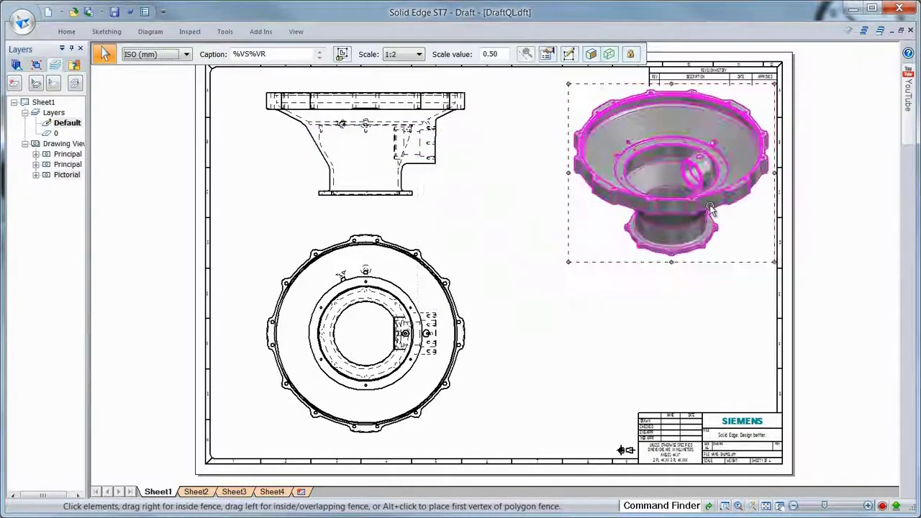
# - Retrieve the model dimensions onto both the side view and the circular view
pyautogui.click(261, 239)
pyautogui.rightClick(261, 239)
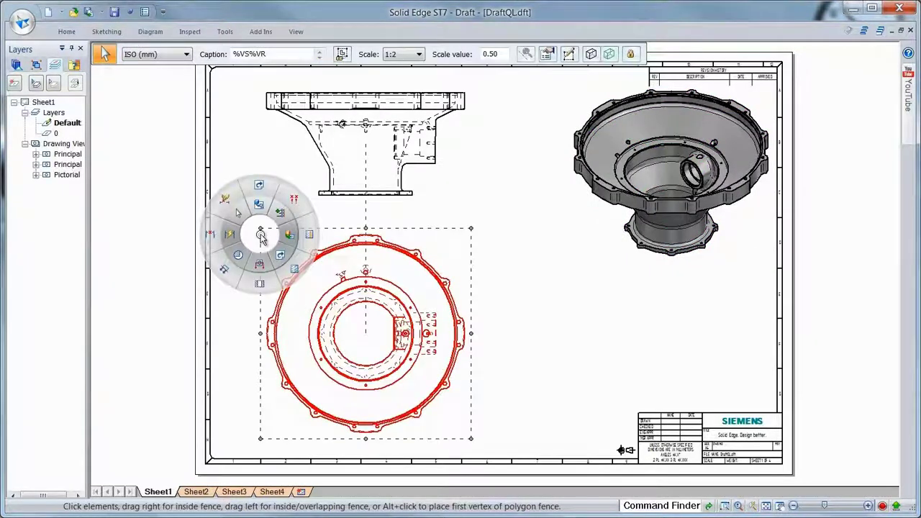
pyautogui.click(237, 210)
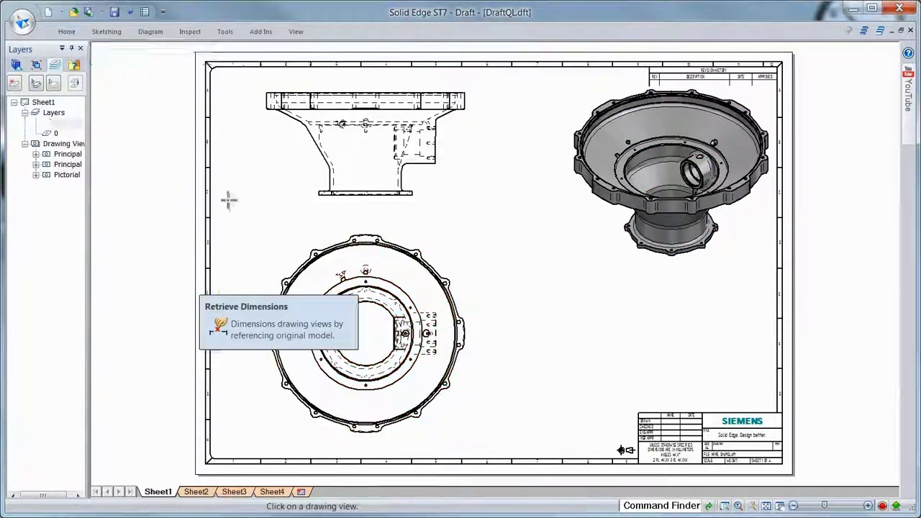
pyautogui.click(290, 185)
pyautogui.click(272, 254)
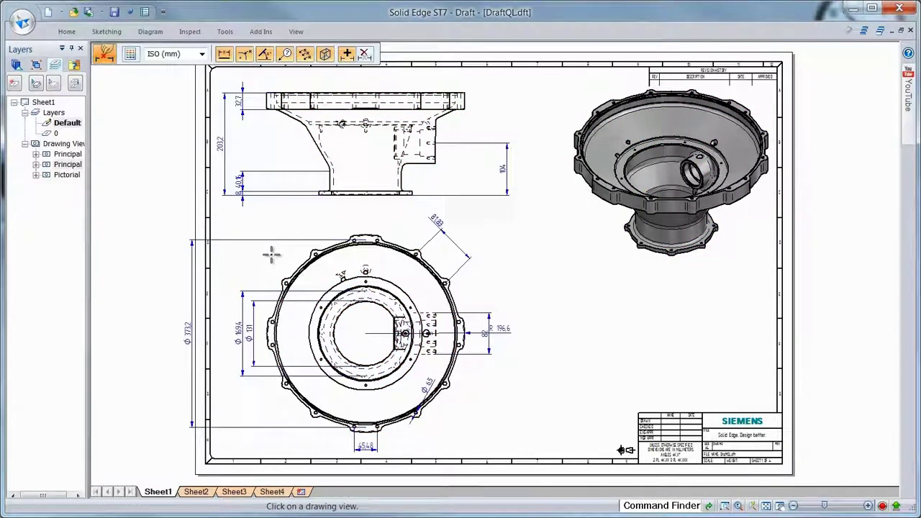
pyautogui.rightClick(279, 220)
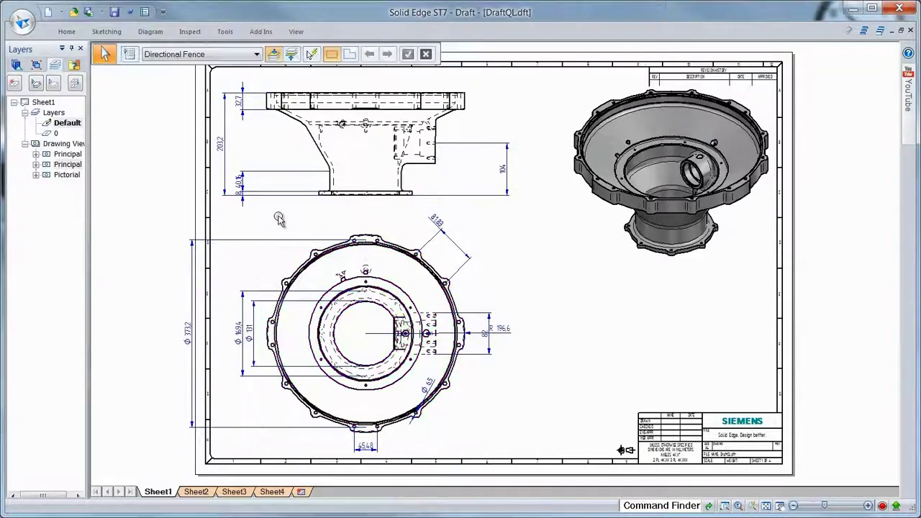
# - Stack Pitch both views' dimensions evenly and pull the 81.83 dimension closer to its view
pyautogui.rightClick(279, 220)
pyautogui.click(313, 188)
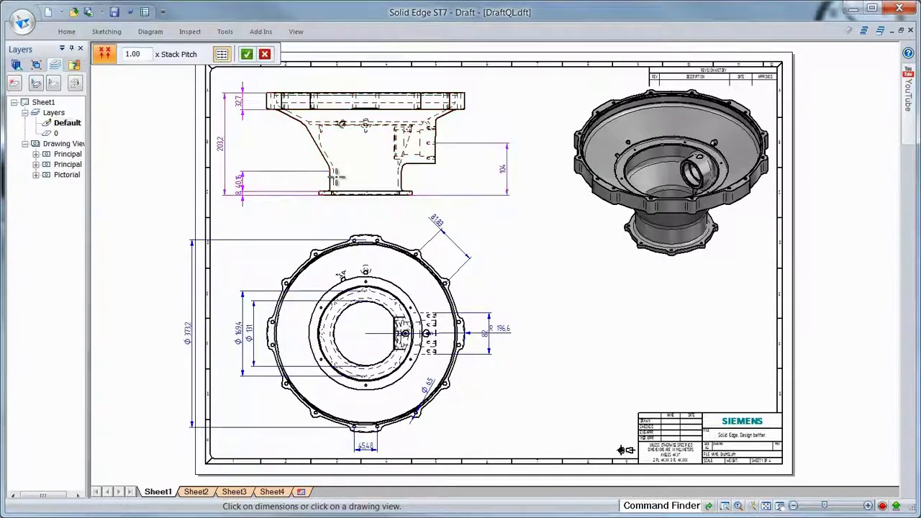
pyautogui.click(308, 208)
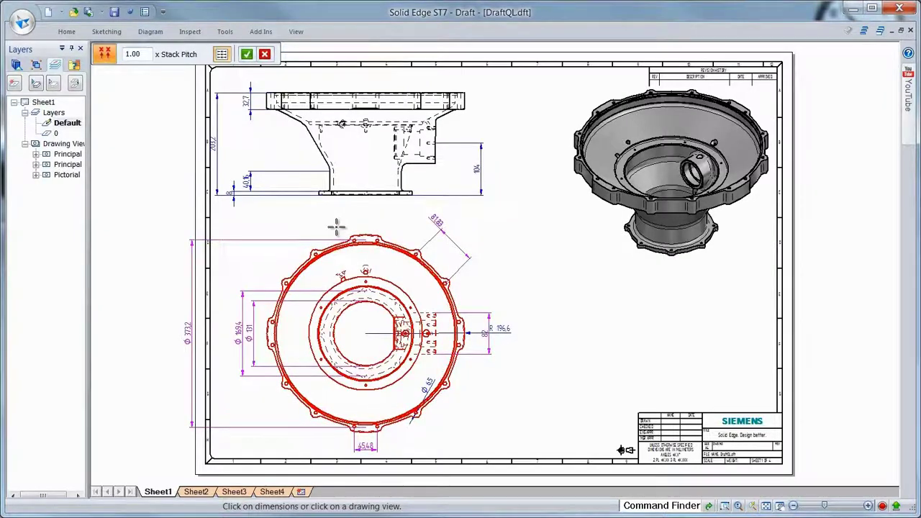
pyautogui.click(335, 222)
pyautogui.press('Escape')
pyautogui.moveTo(467, 229)
pyautogui.mouseDown()
pyautogui.moveTo(485, 230)
pyautogui.moveTo(468, 248)
pyautogui.mouseUp()
pyautogui.click(493, 216)
pyautogui.click(534, 266)
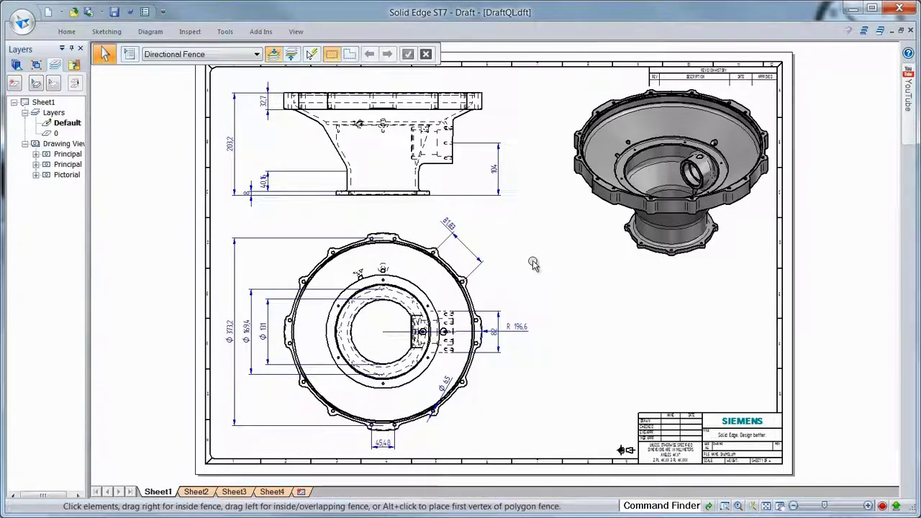
# - Place DETAIL B right of the circular view, with its circle on the cover's lower-right flange edge
pyautogui.rightClick(532, 262)
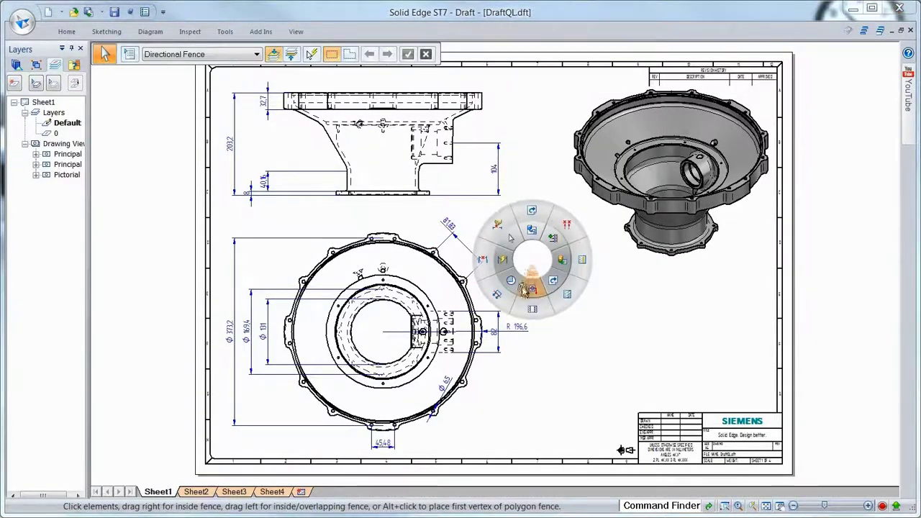
pyautogui.click(528, 288)
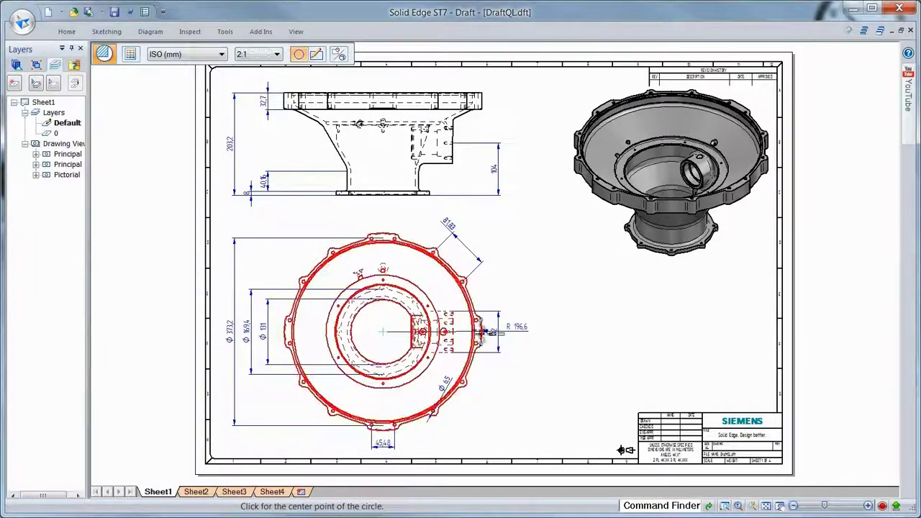
pyautogui.click(484, 328)
pyautogui.click(455, 298)
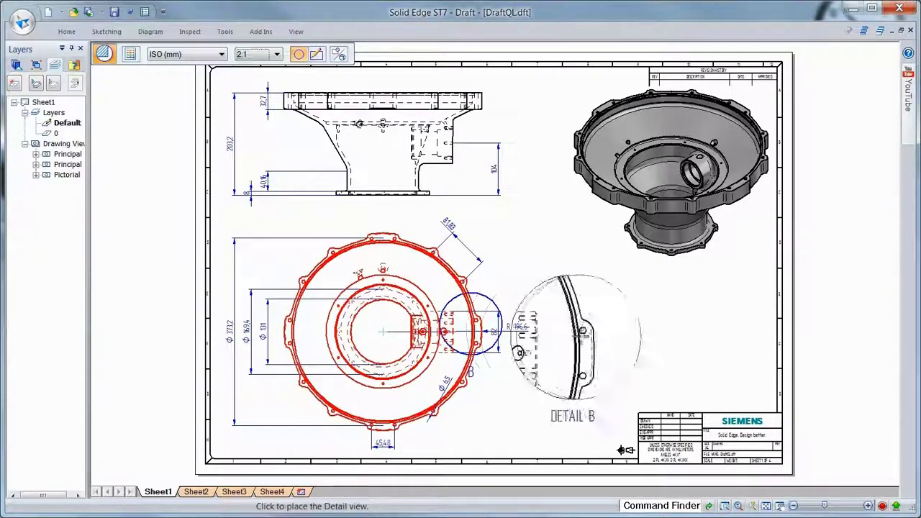
pyautogui.click(603, 328)
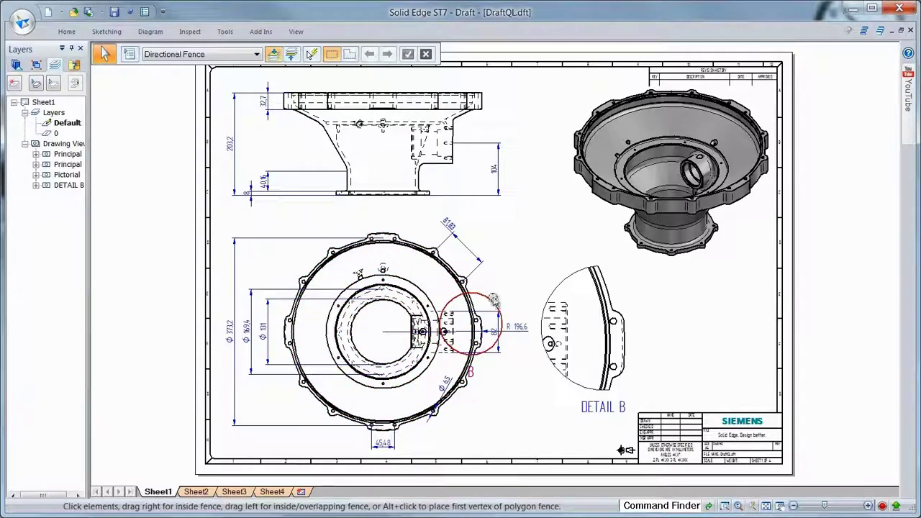
pyautogui.moveTo(493, 299); pyautogui.dragTo(468, 371)
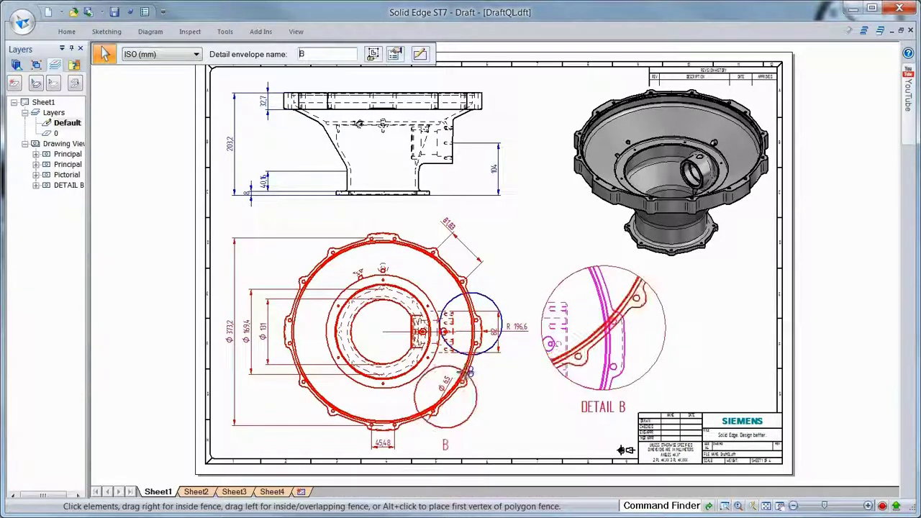
pyautogui.click(526, 423)
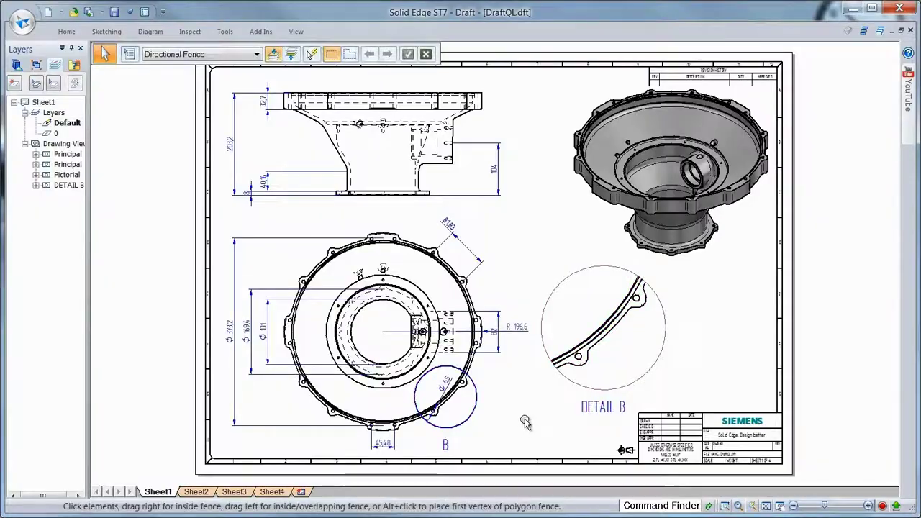
# - Attach datum frame A to the top edge of the side view, placed above the part
pyautogui.scroll(2, 468, 120)
pyautogui.scroll(1, 526, 190)
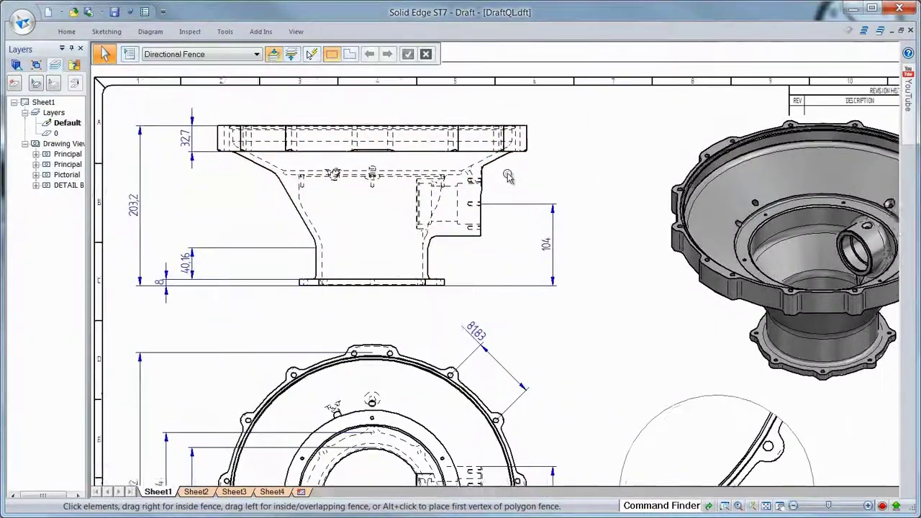
pyautogui.click(67, 31)
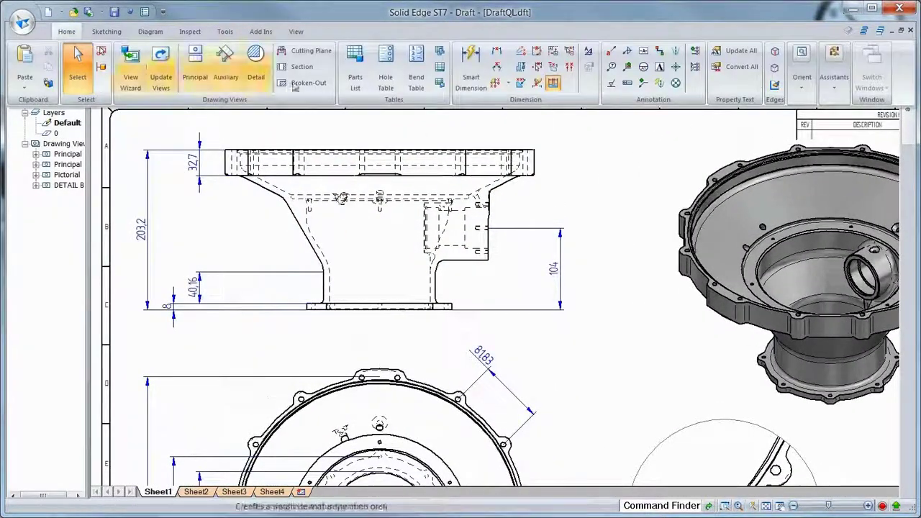
pyautogui.click(645, 54)
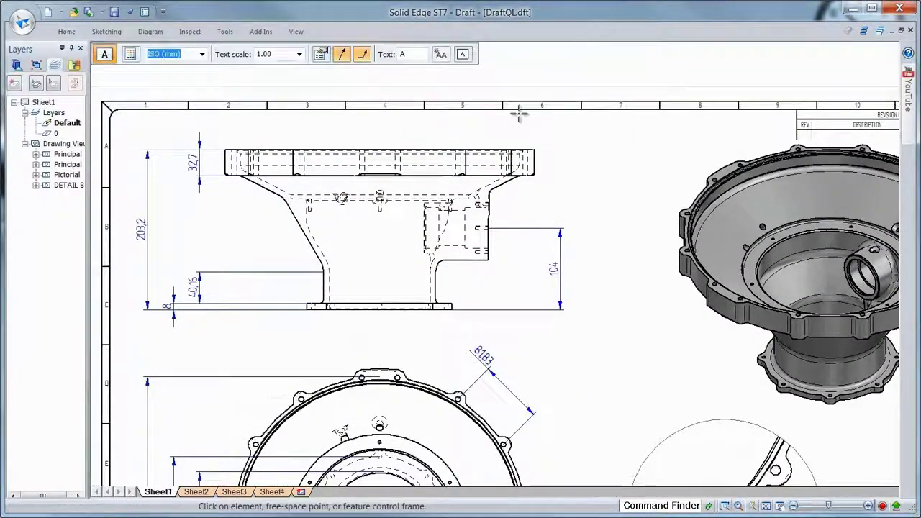
pyautogui.click(474, 149)
pyautogui.click(472, 131)
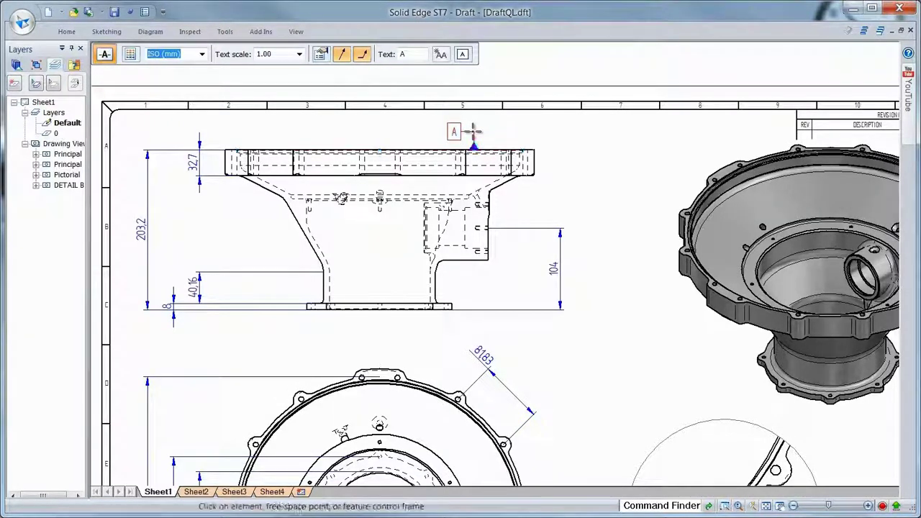
pyautogui.press('Escape')
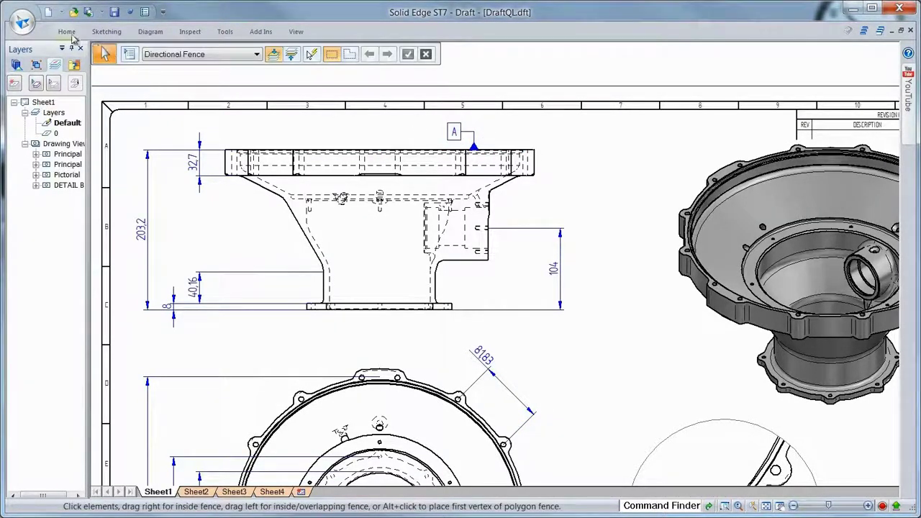
# - Start a feature control frame with the maximum material symbol and datum reference A
pyautogui.click(629, 87)
pyautogui.press('Delete')
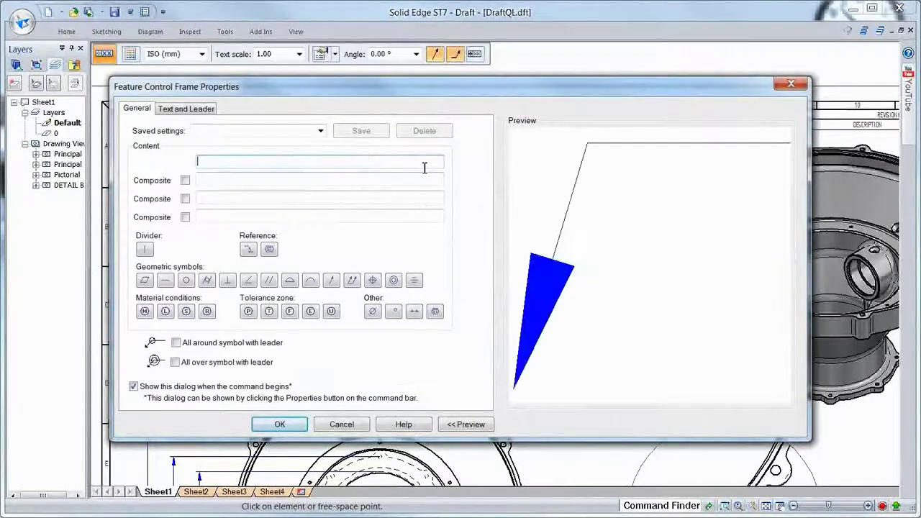
pyautogui.click(143, 312)
pyautogui.click(144, 249)
pyautogui.click(247, 249)
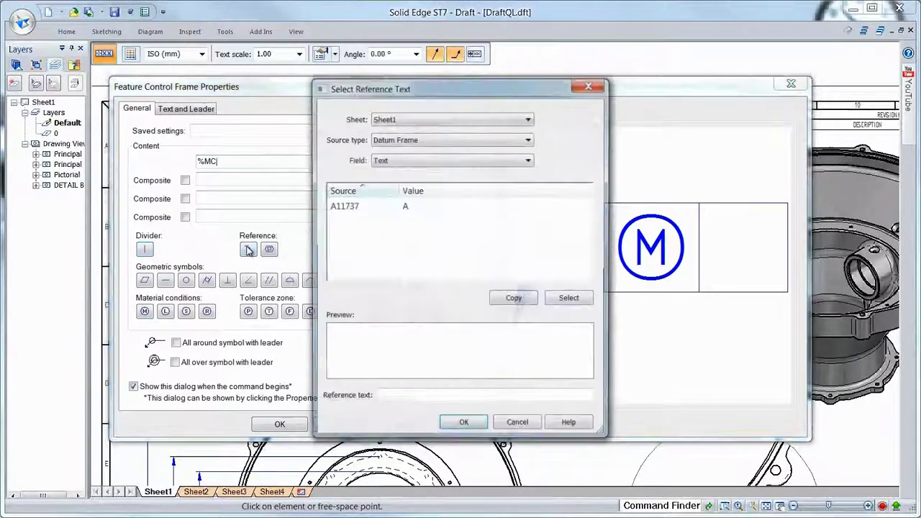
pyautogui.click(338, 206)
pyautogui.click(568, 299)
pyautogui.click(464, 425)
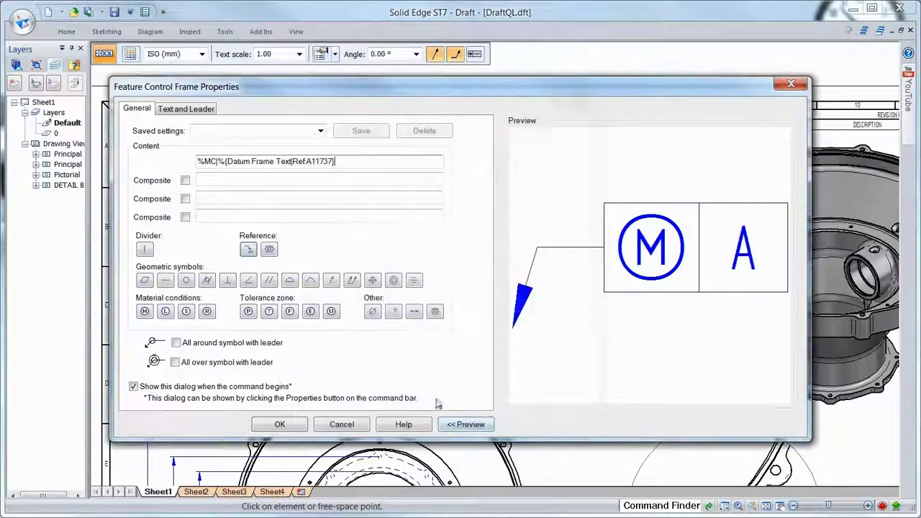
# - Add parallelism and tolerance .500, then hang the frame by a leader from the part's bottom edge
pyautogui.click(144, 250)
pyautogui.click(269, 280)
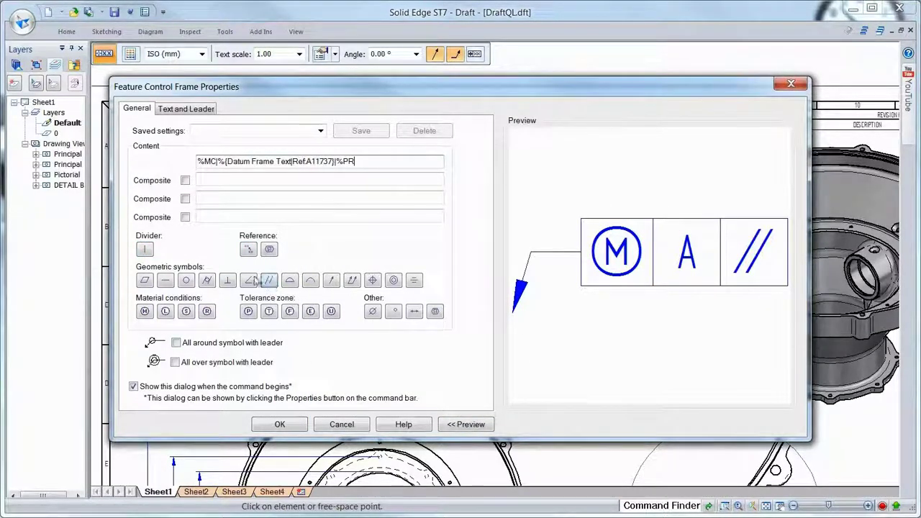
pyautogui.click(145, 250)
pyautogui.write('00')
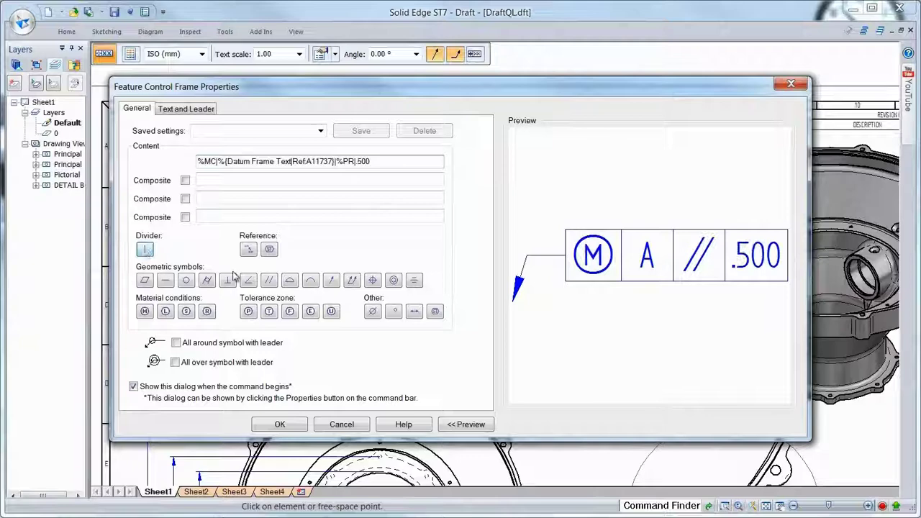
pyautogui.click(277, 426)
pyautogui.click(403, 311)
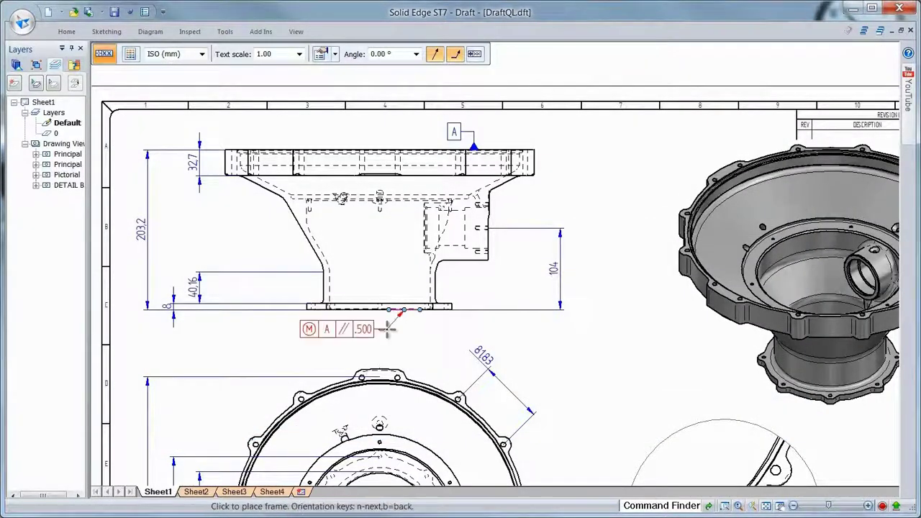
pyautogui.click(385, 335)
pyautogui.press('Escape')
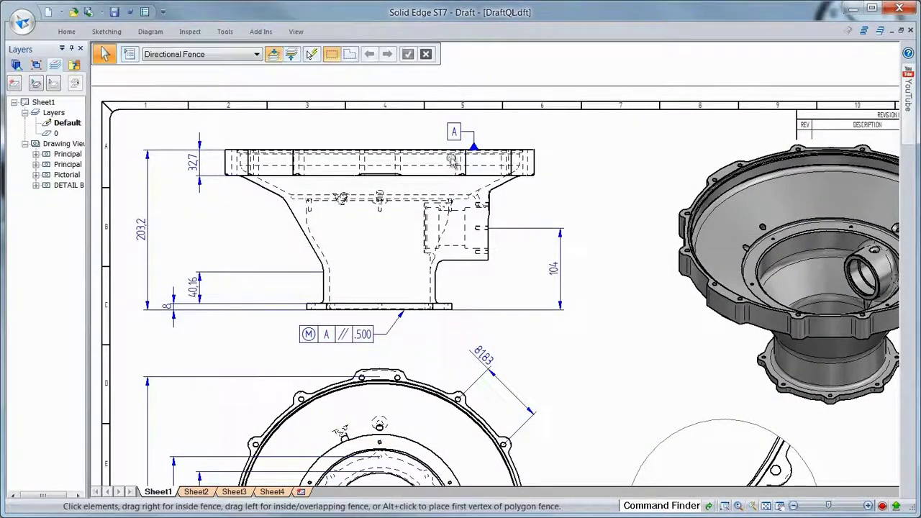
pyautogui.click(453, 132)
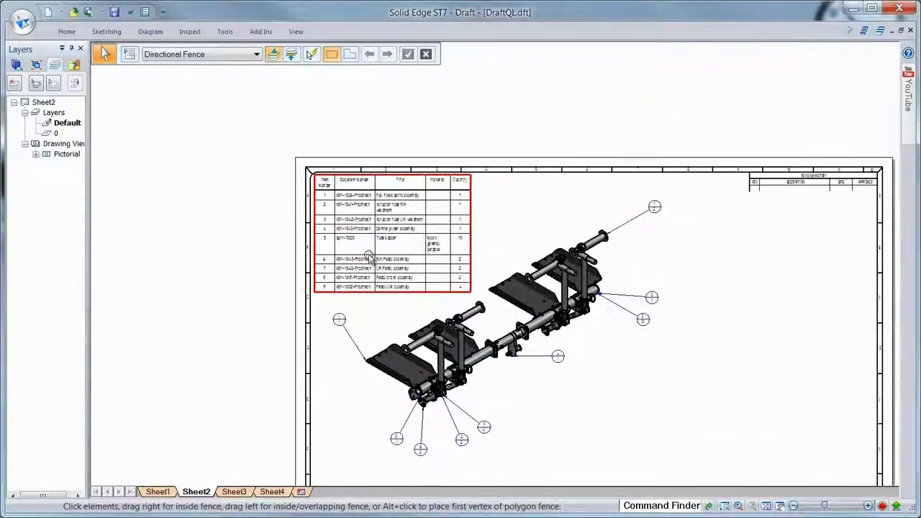
# - On Sheet2, turn off the parts list's red part highlighting
pyautogui.scroll(2, 366, 249)
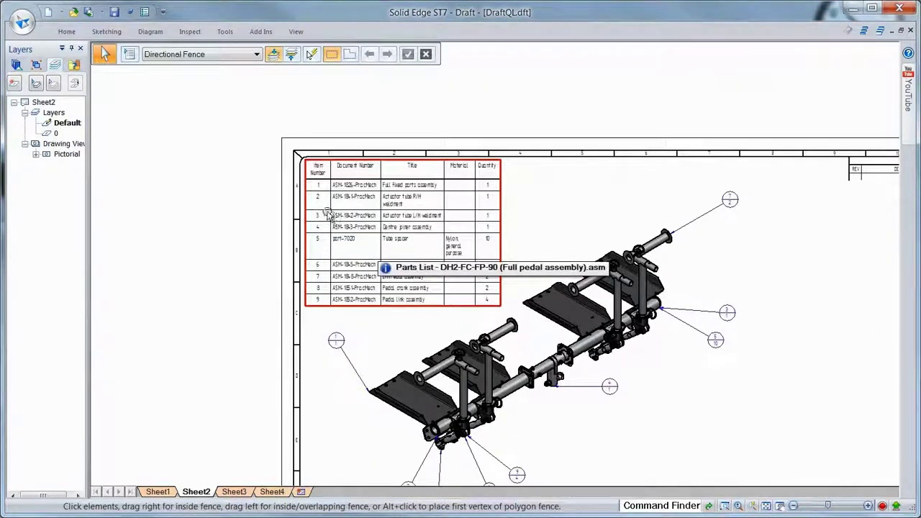
pyautogui.click(329, 216)
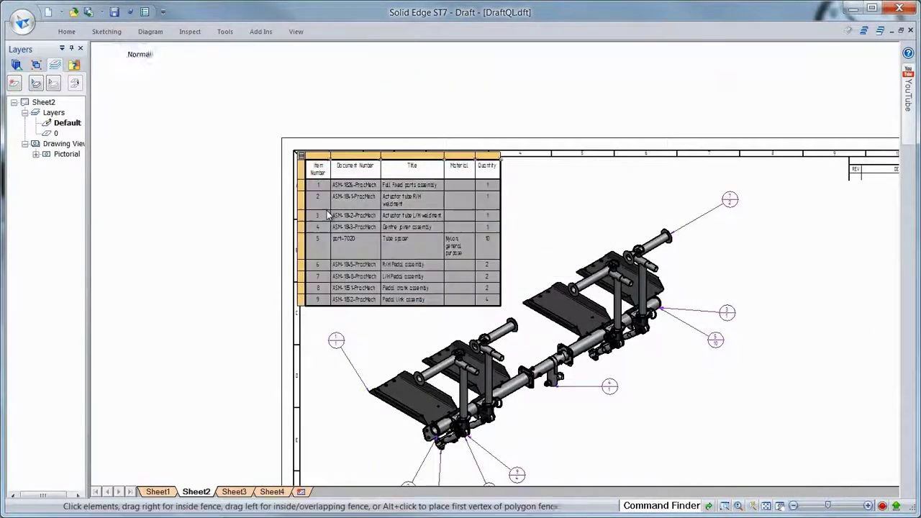
pyautogui.rightClick(301, 157)
pyautogui.click(331, 158)
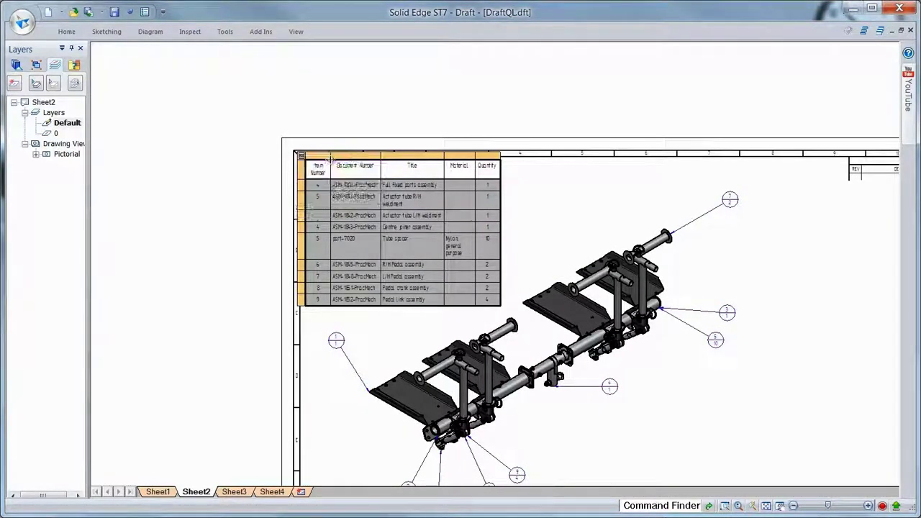
pyautogui.doubleClick(315, 202)
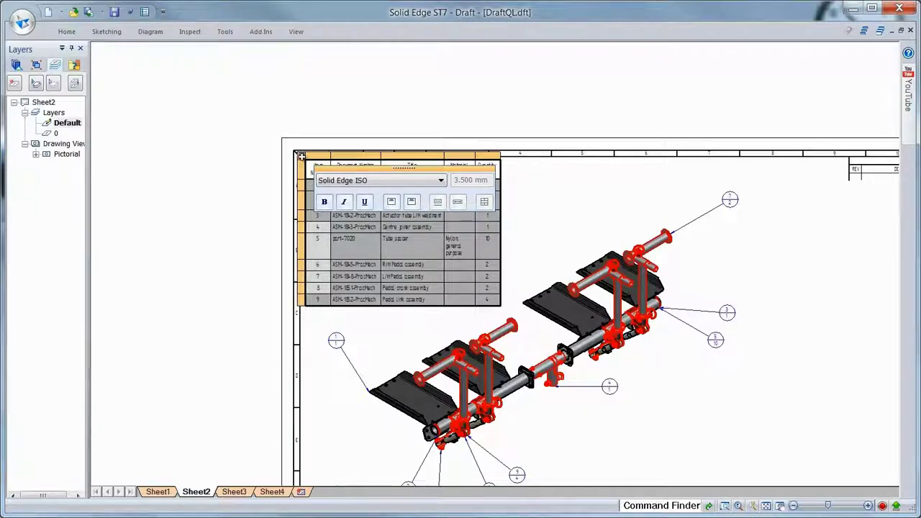
pyautogui.click(302, 156)
pyautogui.click(312, 166)
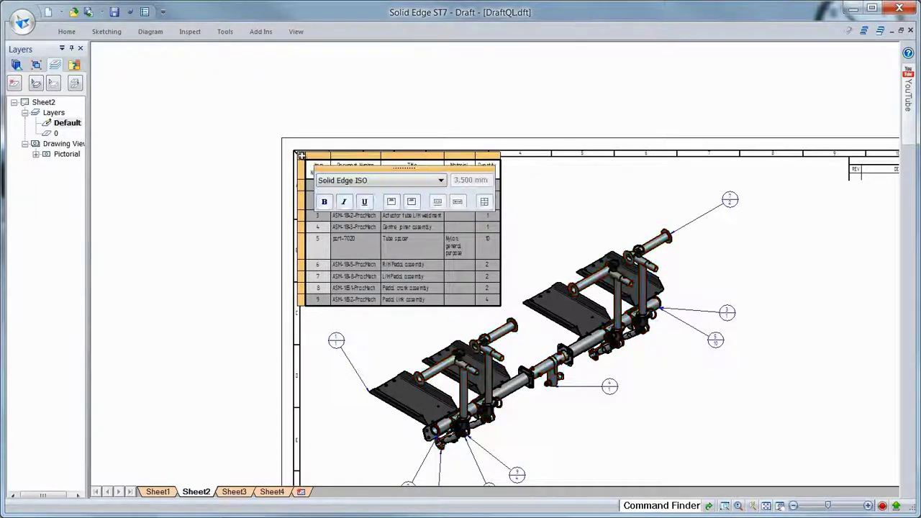
# - Toggle the parts list thumbnails on and back off, then exit list editing
pyautogui.click(301, 156)
pyautogui.click(325, 183)
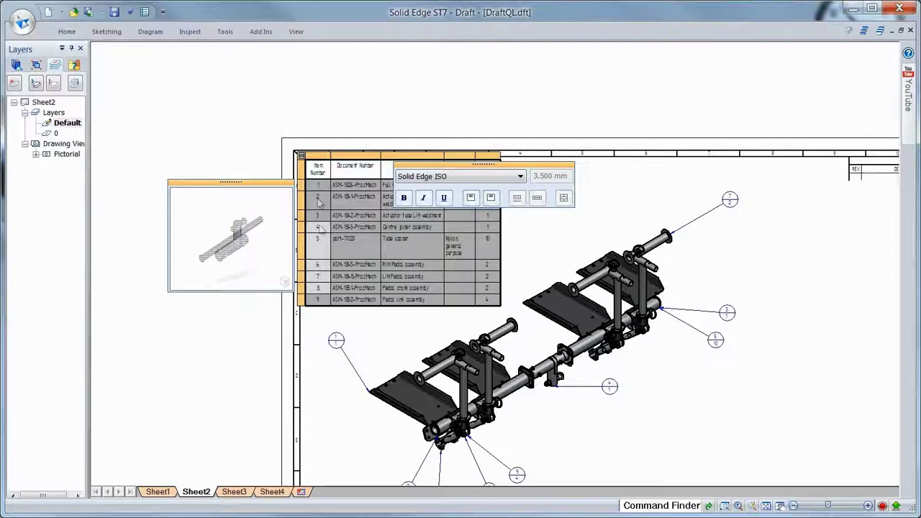
pyautogui.rightClick(301, 154)
pyautogui.click(343, 180)
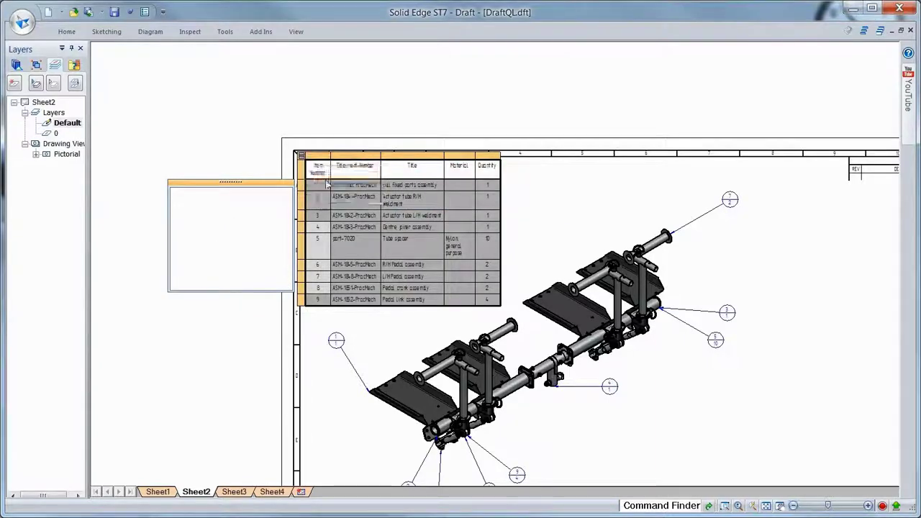
pyautogui.click(257, 231)
pyautogui.hotkey('ctrl', 'f')
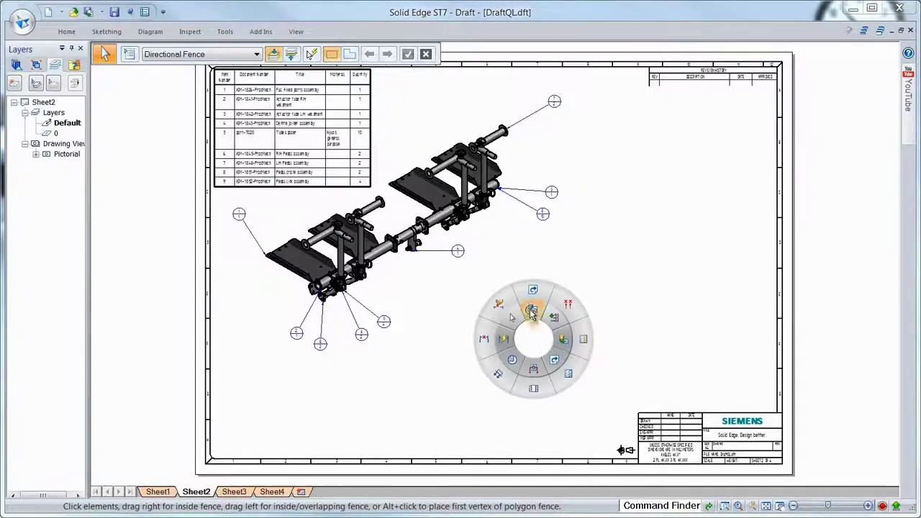
# - Place a shaded pictorial view of the RH pedal assembly at Sheet2's top right
pyautogui.moveTo(534, 342); pyautogui.dragTo(532, 302, button='right')
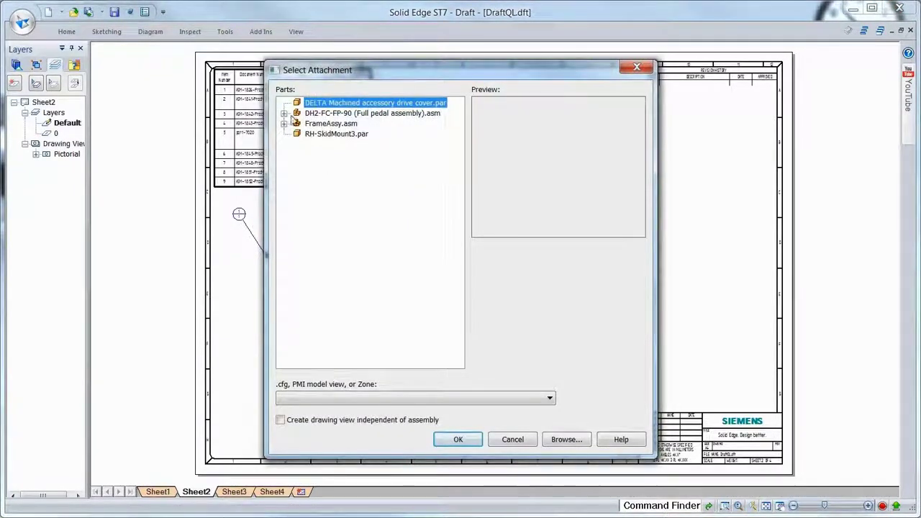
pyautogui.click(284, 114)
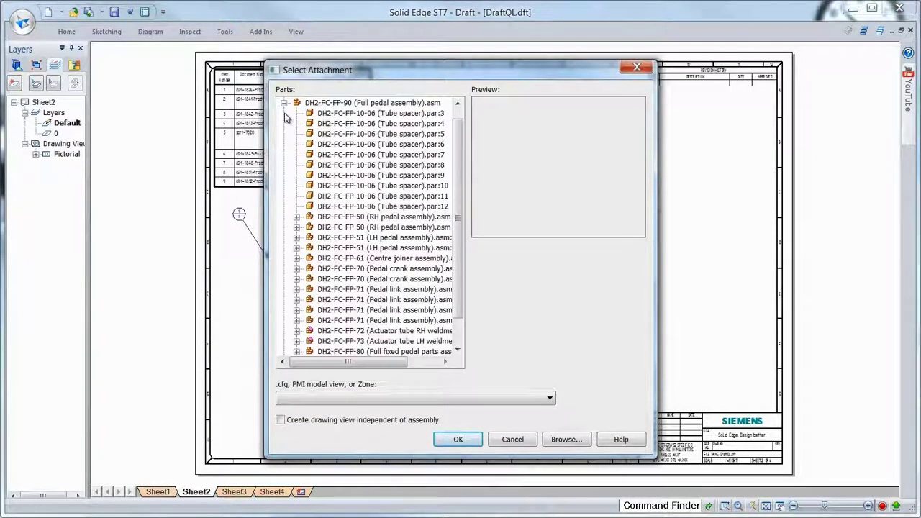
pyautogui.click(347, 218)
pyautogui.moveTo(431, 72)
pyautogui.mouseDown()
pyautogui.moveTo(210, 76)
pyautogui.moveTo(226, 71)
pyautogui.mouseUp()
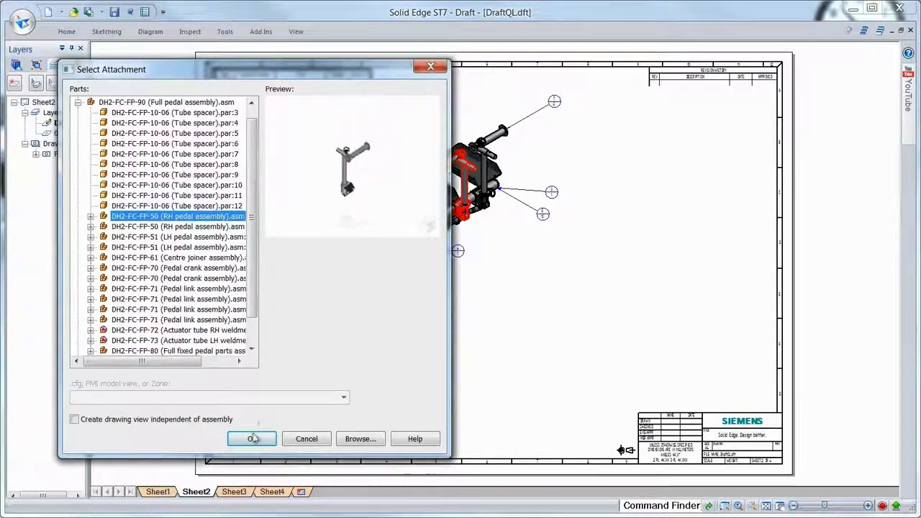
pyautogui.click(253, 440)
pyautogui.click(623, 246)
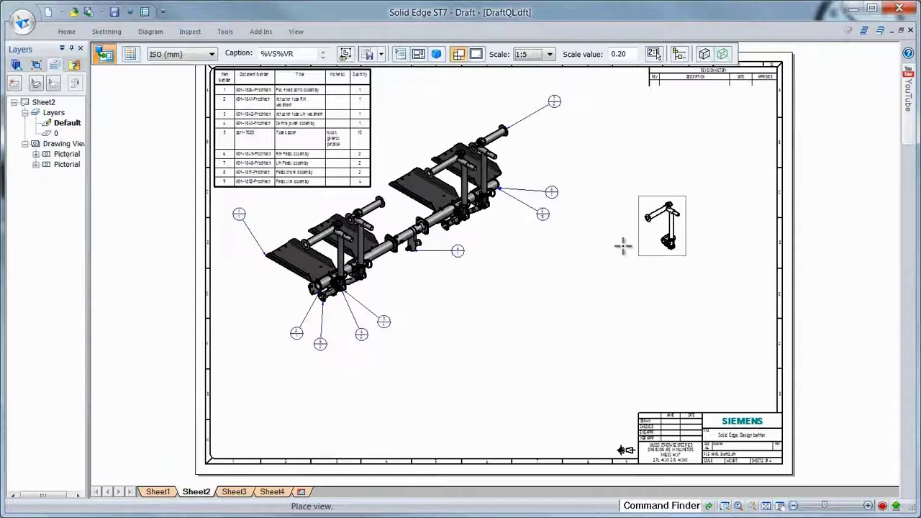
pyautogui.click(704, 53)
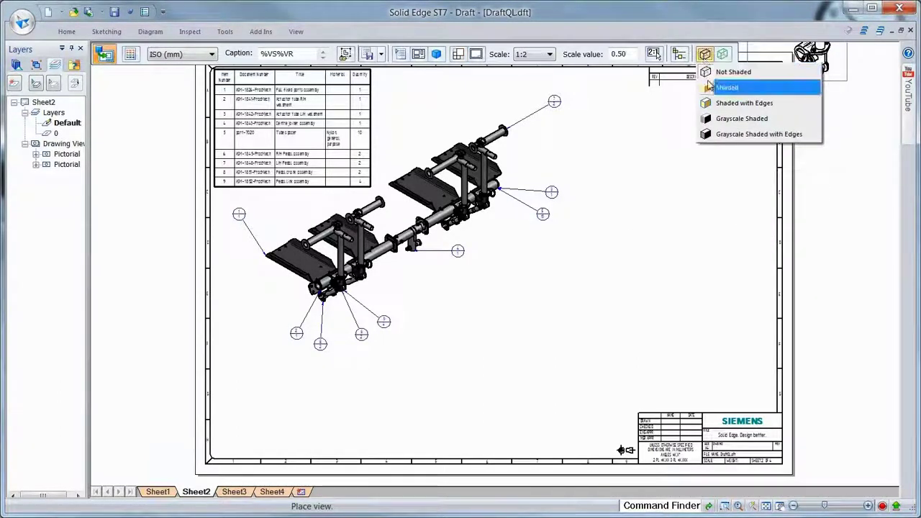
pyautogui.click(705, 102)
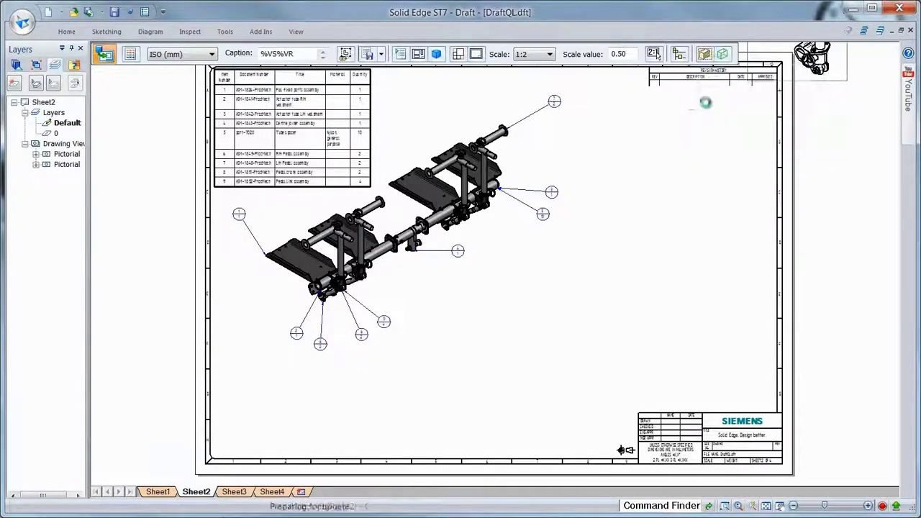
pyautogui.click(606, 212)
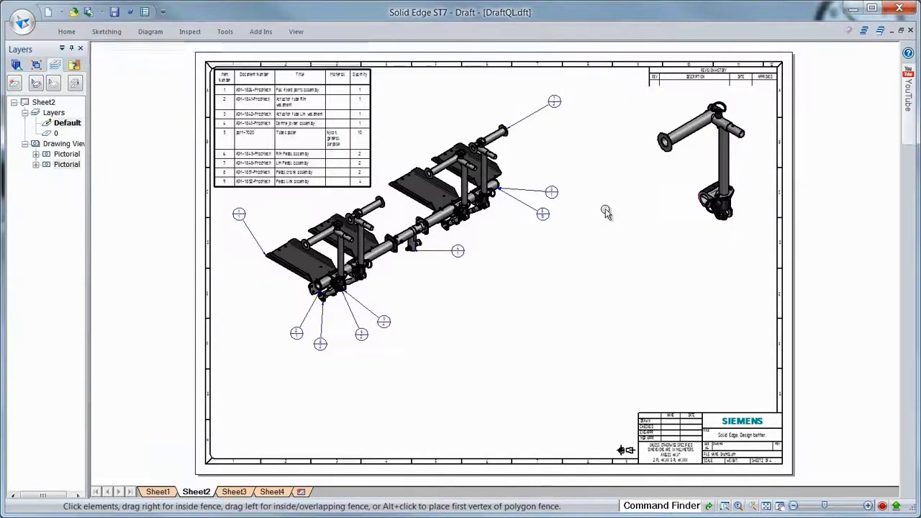
# - Start a new drawing view sourced from the cast pedal mount within the RH pedal assembly
pyautogui.rightClick(596, 264)
pyautogui.click(578, 232)
pyautogui.click(286, 119)
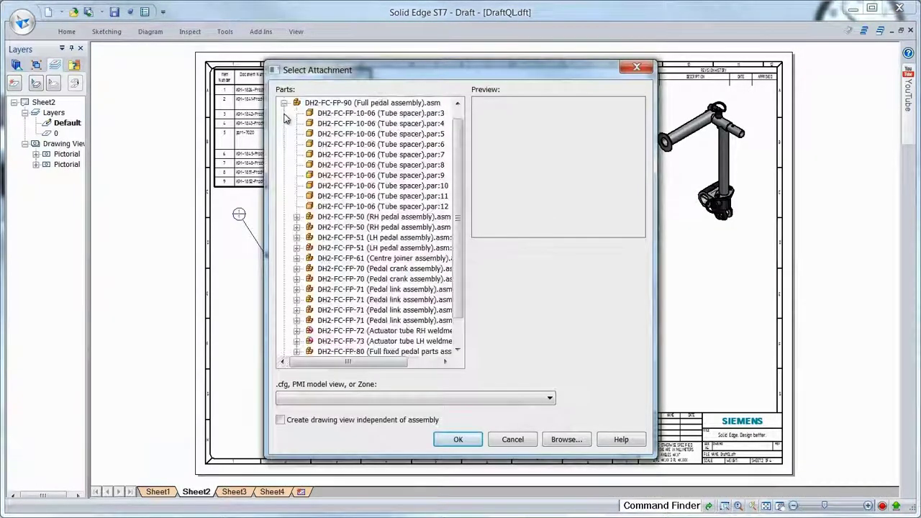
pyautogui.click(296, 218)
pyautogui.click(389, 290)
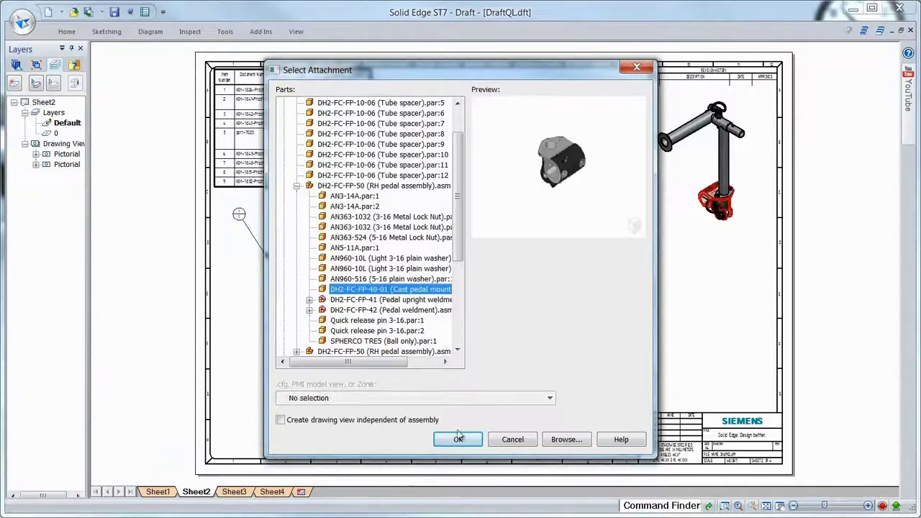
pyautogui.click(458, 438)
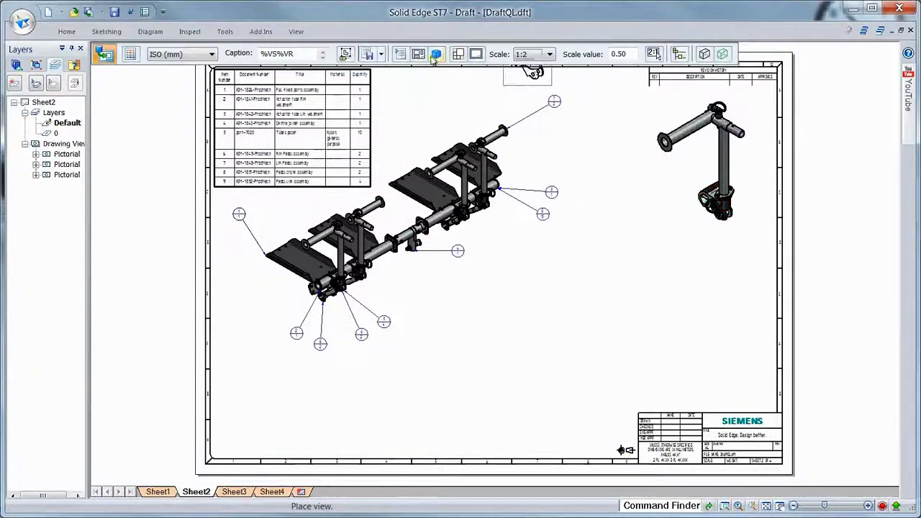
# - Place a side-oriented mount view below the assembly, two projected views and an isometric view
pyautogui.click(436, 54)
pyautogui.click(475, 103)
pyautogui.click(405, 350)
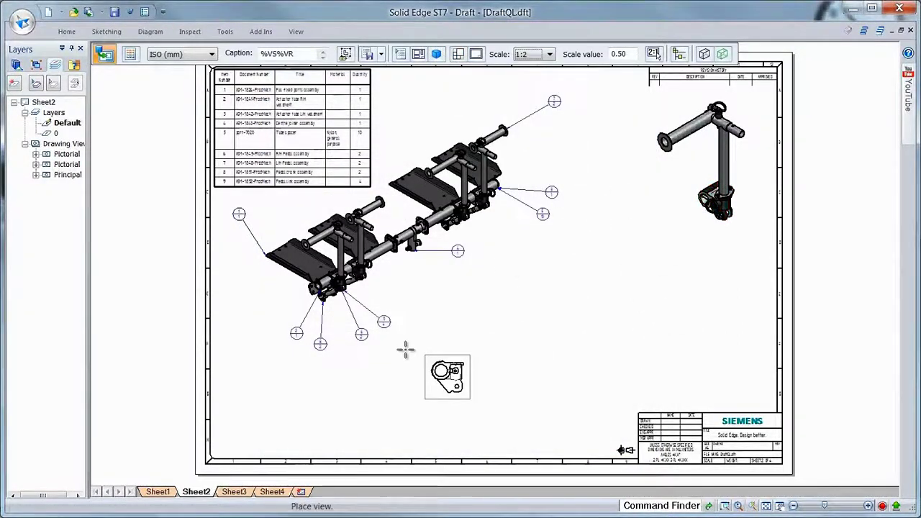
pyautogui.click(517, 371)
pyautogui.click(446, 324)
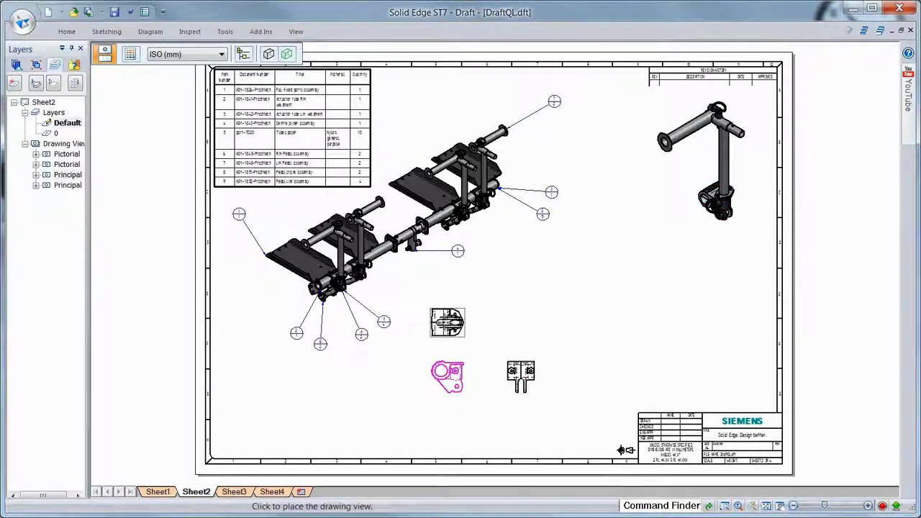
pyautogui.click(507, 312)
pyautogui.press('Escape')
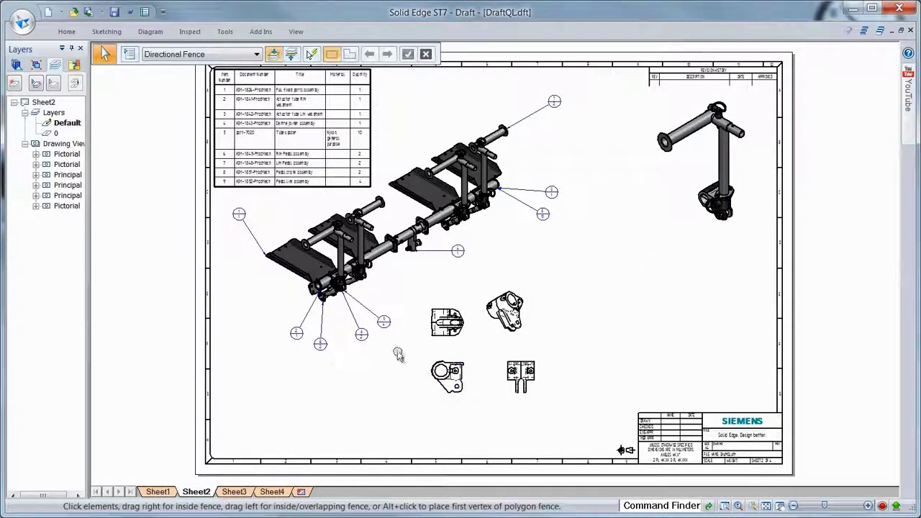
# - On Sheet3, place 1:2 side and end views of the square tube below the frame
pyautogui.click(241, 496)
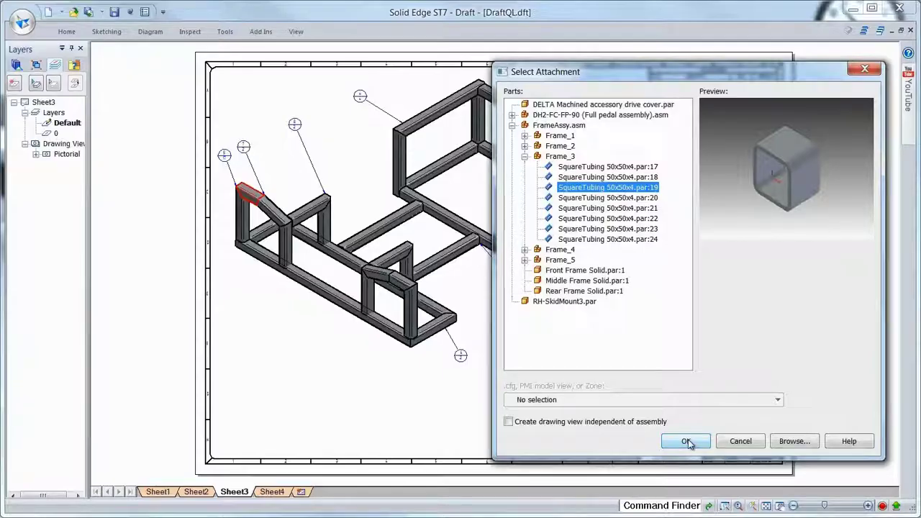
pyautogui.click(688, 440)
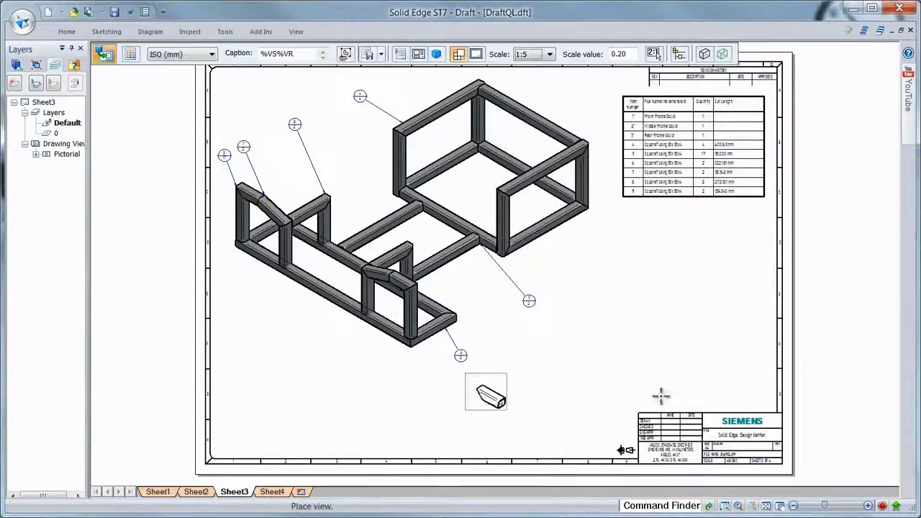
pyautogui.click(549, 54)
pyautogui.click(529, 144)
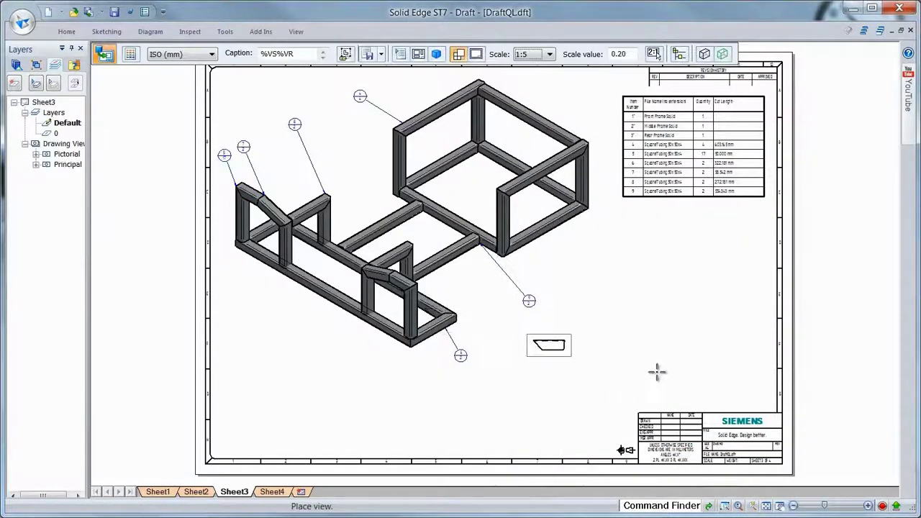
pyautogui.click(842, 427)
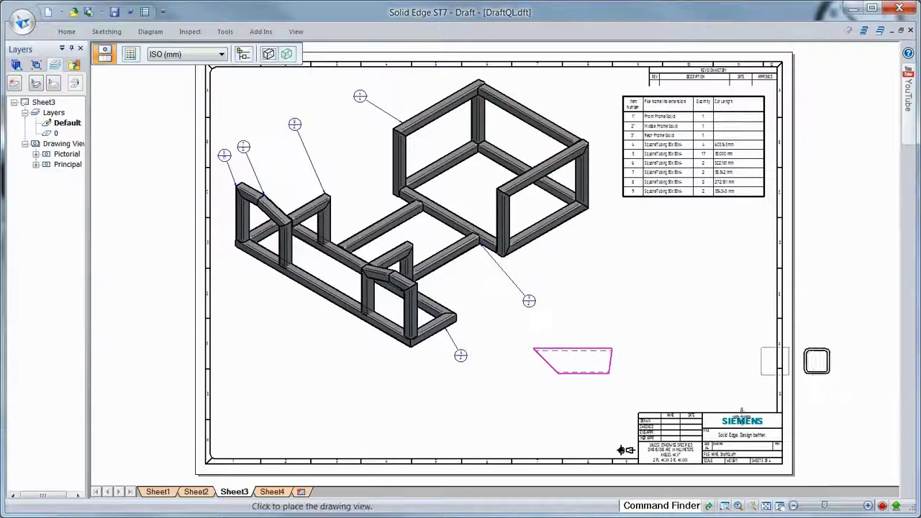
pyautogui.click(656, 313)
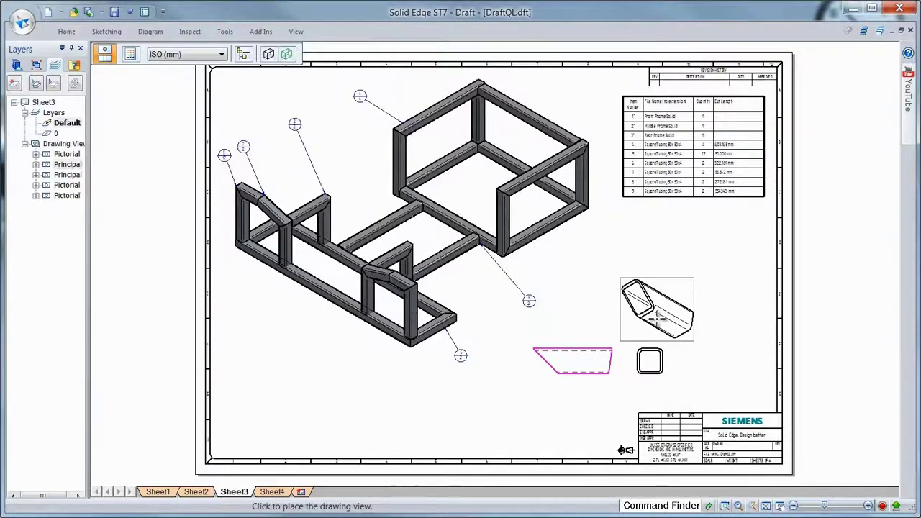
pyautogui.press('Escape')
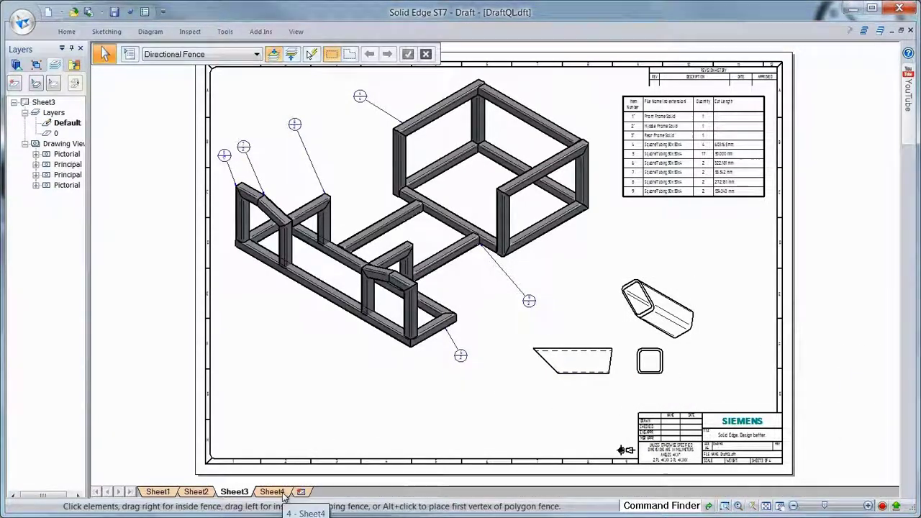
# - On Sheet4, add coordinate dimensions to the plate: a row below and a column at left
pyautogui.click(272, 491)
pyautogui.click(66, 32)
pyautogui.click(78, 63)
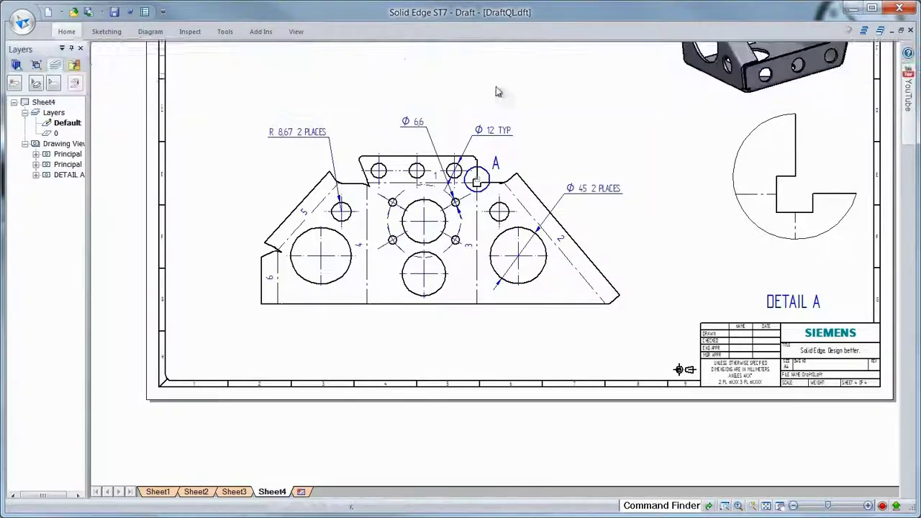
pyautogui.click(462, 304)
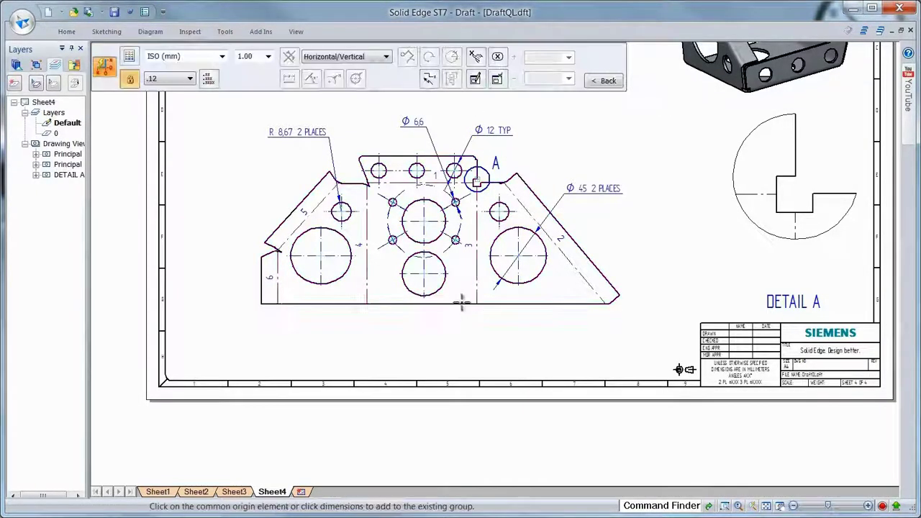
pyautogui.click(435, 289)
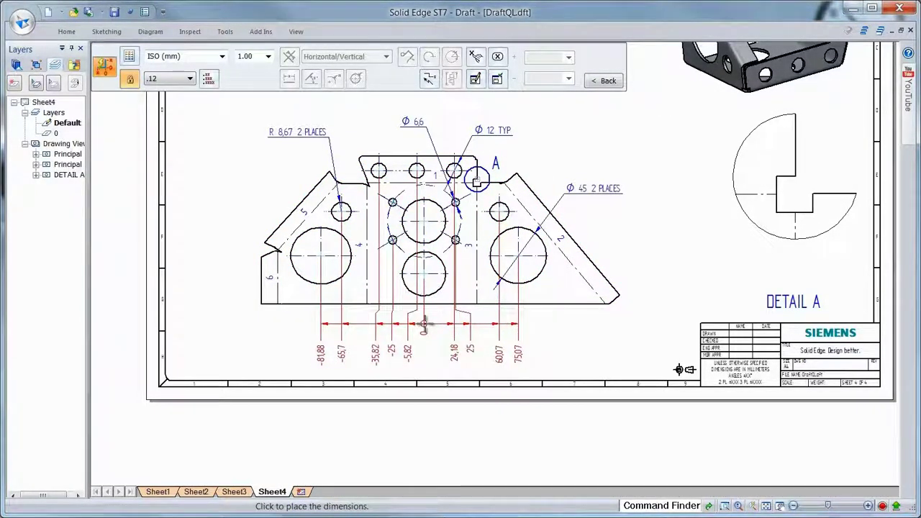
pyautogui.click(424, 325)
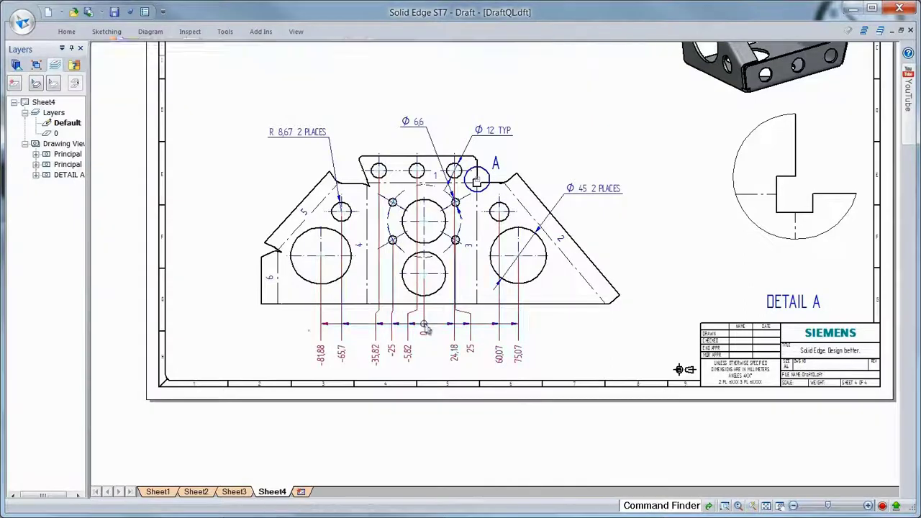
pyautogui.click(268, 306)
pyautogui.press('Escape')
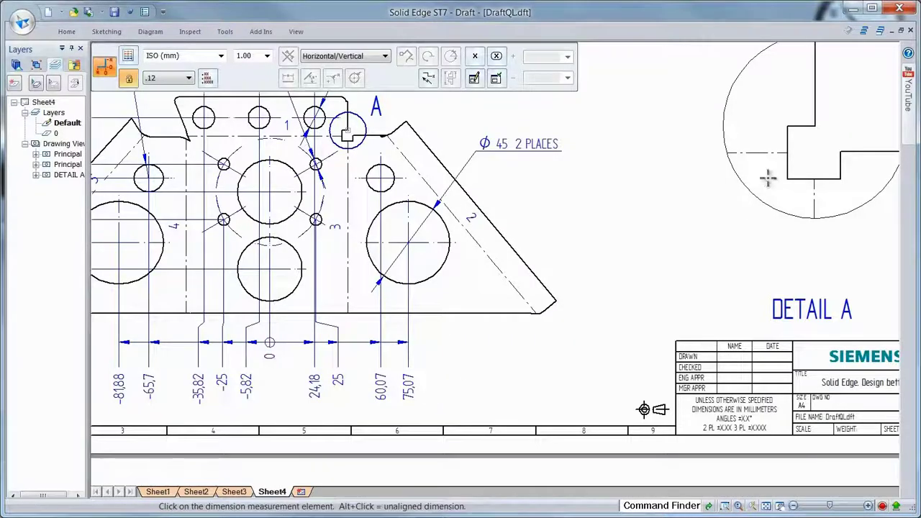
# - Add coordinate dimensions 39,32 and 45,07 on Detail A's vertical edges, placed below the notch
pyautogui.click(788, 170)
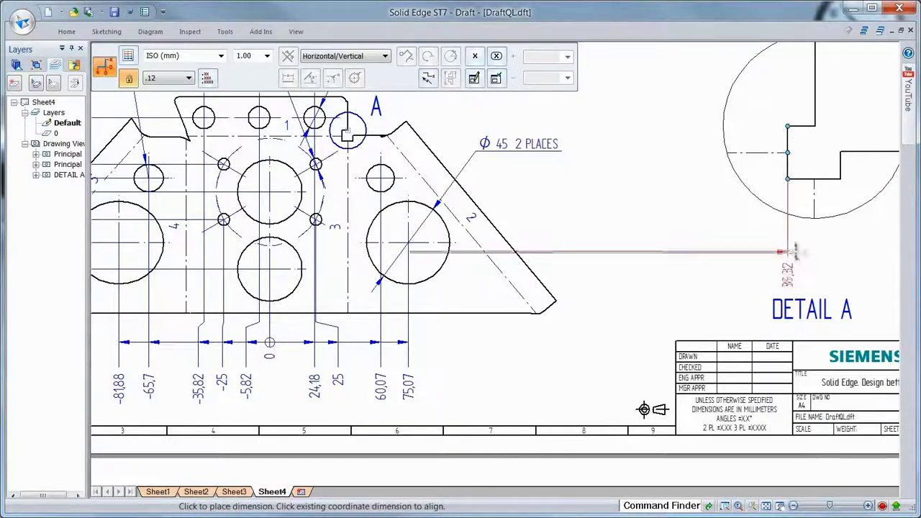
pyautogui.click(841, 168)
pyautogui.click(841, 248)
pyautogui.press('Escape')
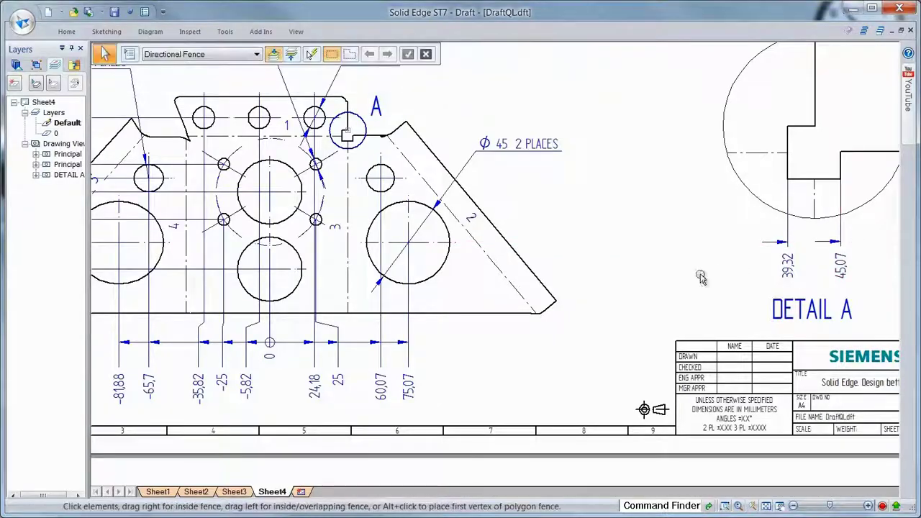